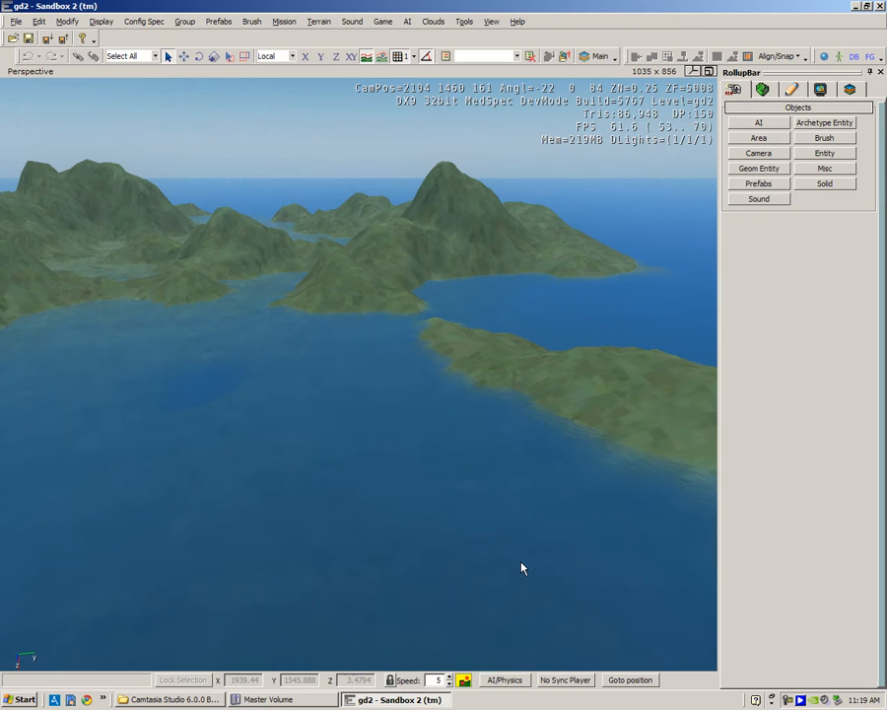
- Fly over the water and islands of the gd2 level to examine the existing terrain
{"action": "mouse_move", "coordinate": [523, 568]}
{"action": "right_mouse_down"}
{"action": "mouse_move", "coordinate": [534, 560]}
{"action": "mouse_move", "coordinate": [521, 568]}
{"action": "right_mouse_up"}
{"action": "key", "text": "w"}
{"action": "key", "text": "w"}
{"action": "key", "text": "s"}
{"action": "key", "text": "s"}
{"action": "key", "text": "w"}
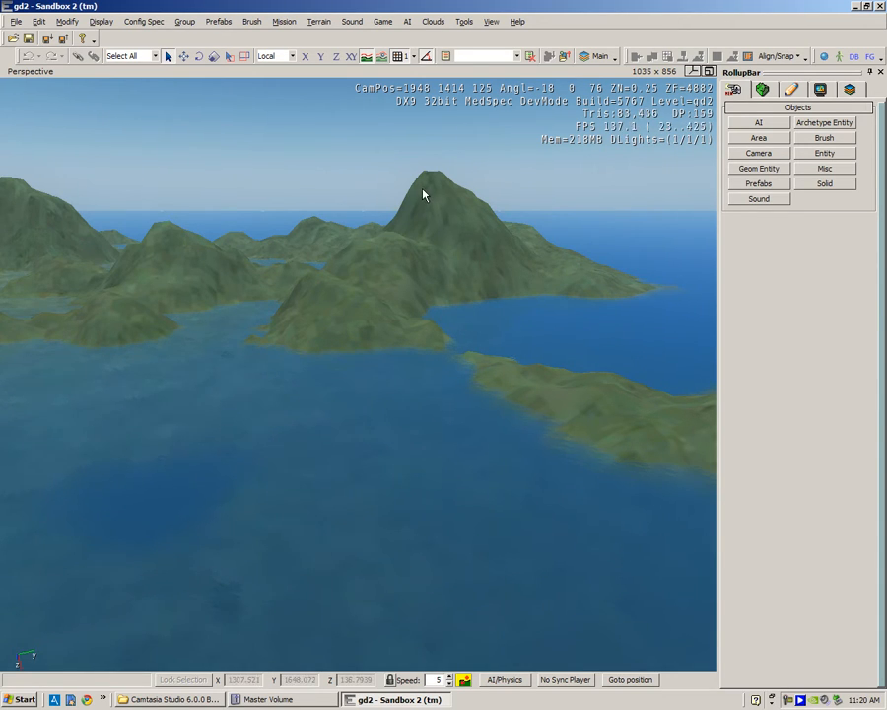
{"action": "mouse_move", "coordinate": [423, 193]}
{"action": "right_mouse_down"}
{"action": "mouse_move", "coordinate": [396, 172]}
{"action": "mouse_move", "coordinate": [424, 191]}
{"action": "right_mouse_up"}
{"action": "key", "text": "w"}
{"action": "key", "text": "w"}
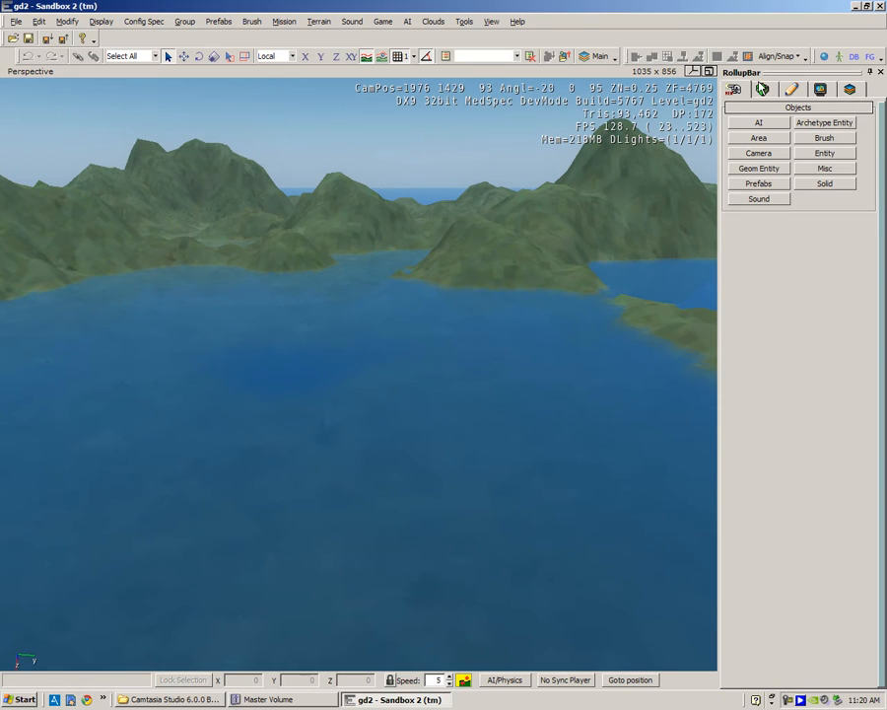
- Set up a Rise/Lower terrain brush with outside radius about 67.6, hardness about 0.72 and height 2
{"action": "left_click", "coordinate": [762, 88]}
{"action": "left_click", "coordinate": [759, 126]}
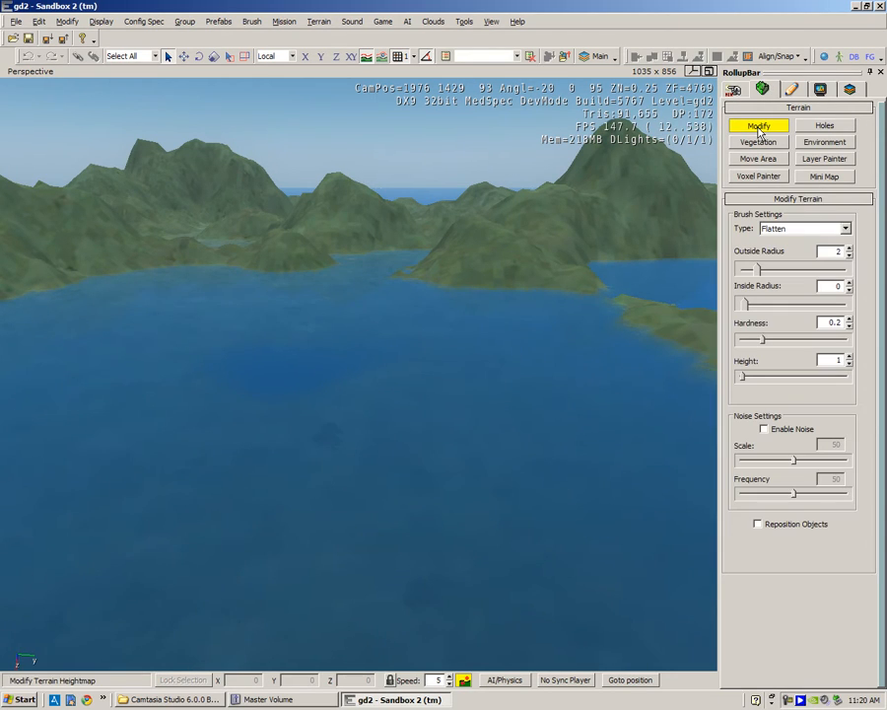
{"action": "left_click", "coordinate": [845, 228]}
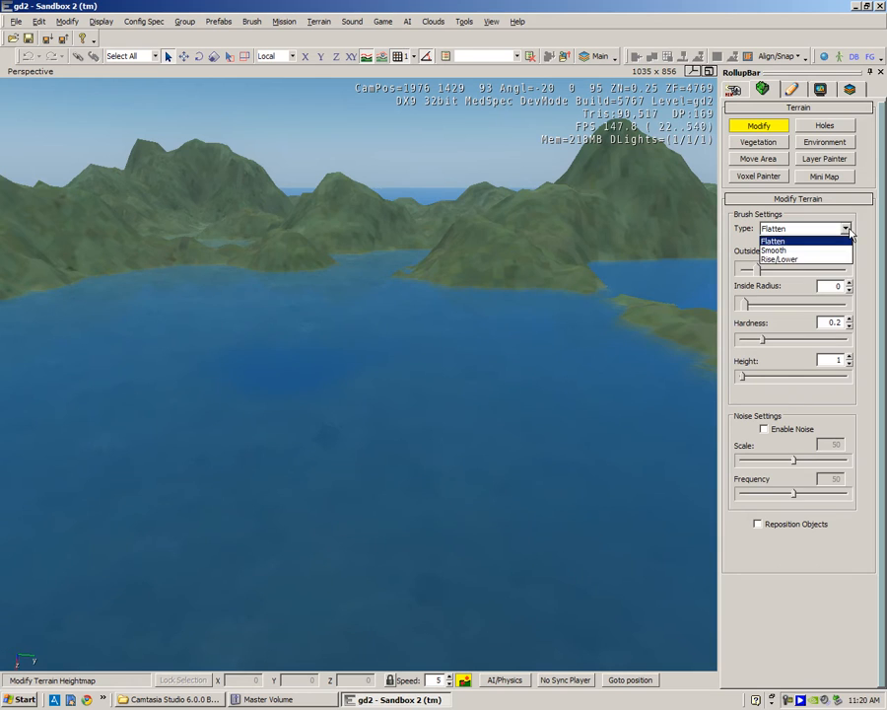
{"action": "left_click", "coordinate": [793, 254]}
{"action": "left_click", "coordinate": [798, 382]}
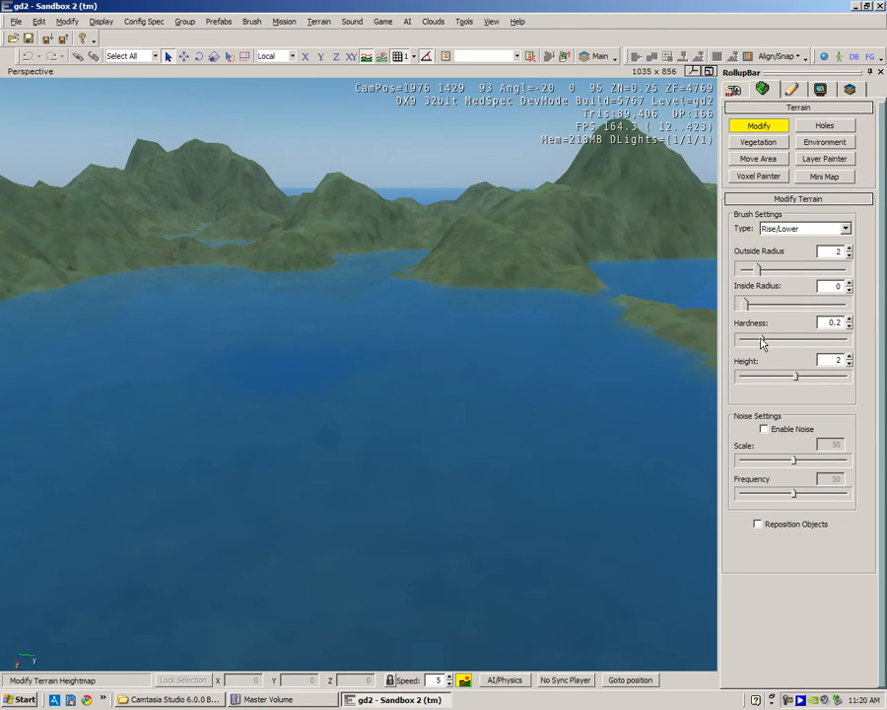
{"action": "left_click_drag", "start_coordinate": [764, 342], "coordinate": [816, 342]}
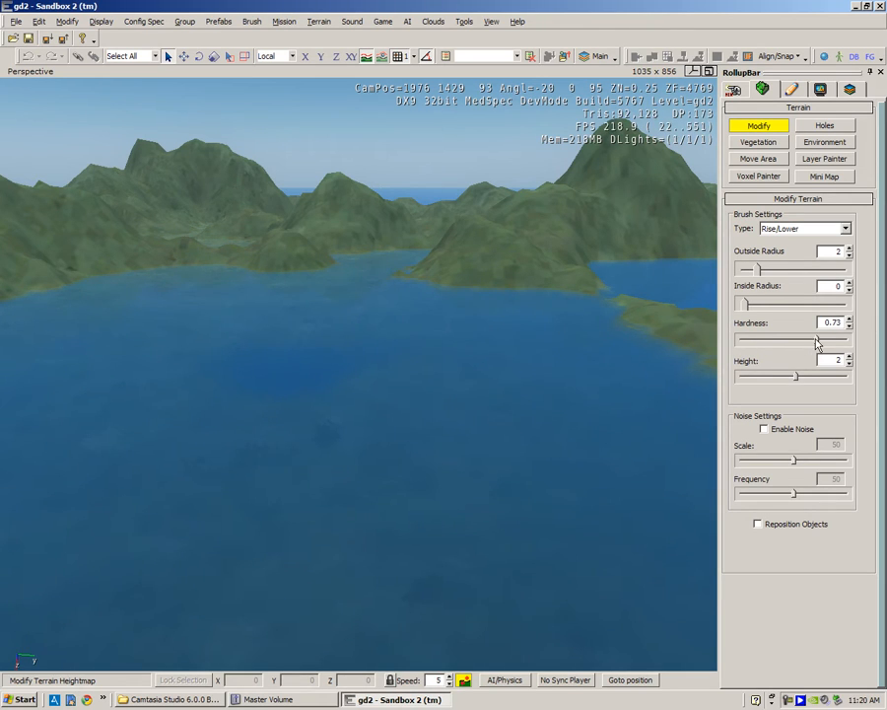
{"action": "left_click_drag", "start_coordinate": [760, 273], "coordinate": [825, 270]}
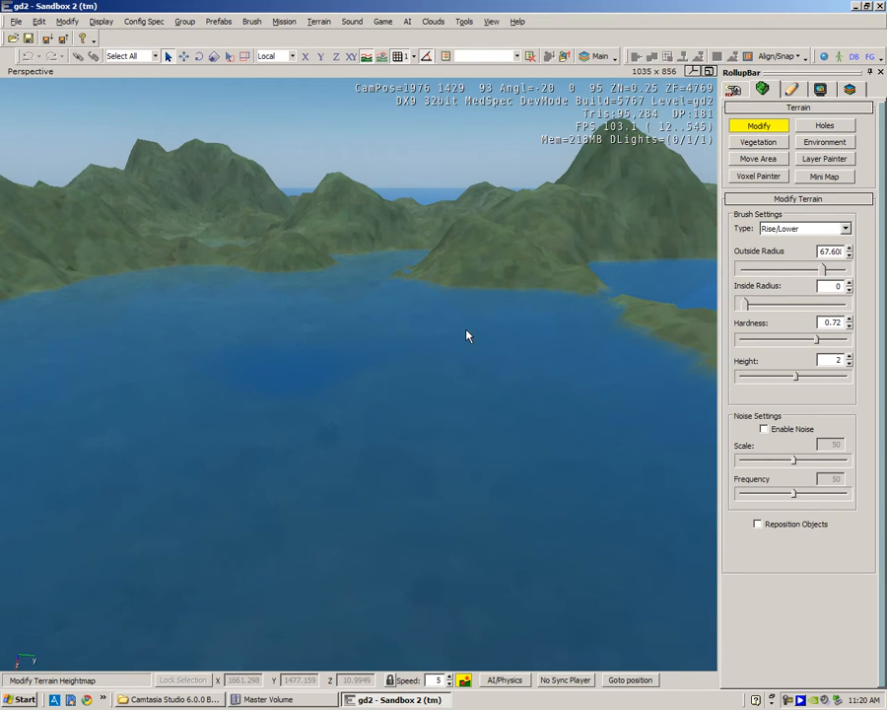
- Raise a new curved island out of the open water with the Rise/Lower brush
{"action": "right_click_drag", "start_coordinate": [468, 336], "coordinate": [399, 390]}
{"action": "mouse_move", "coordinate": [395, 342]}
{"action": "left_mouse_down"}
{"action": "mouse_move", "coordinate": [406, 314]}
{"action": "mouse_move", "coordinate": [364, 343]}
{"action": "mouse_move", "coordinate": [486, 388]}
{"action": "mouse_move", "coordinate": [414, 495]}
{"action": "mouse_move", "coordinate": [393, 503]}
{"action": "mouse_move", "coordinate": [377, 475]}
{"action": "left_mouse_up"}
{"action": "scroll", "coordinate": [486, 388], "scroll_direction": "down", "scroll_amount": 3}
{"action": "scroll", "coordinate": [466, 416], "scroll_direction": "down", "scroll_amount": 3}
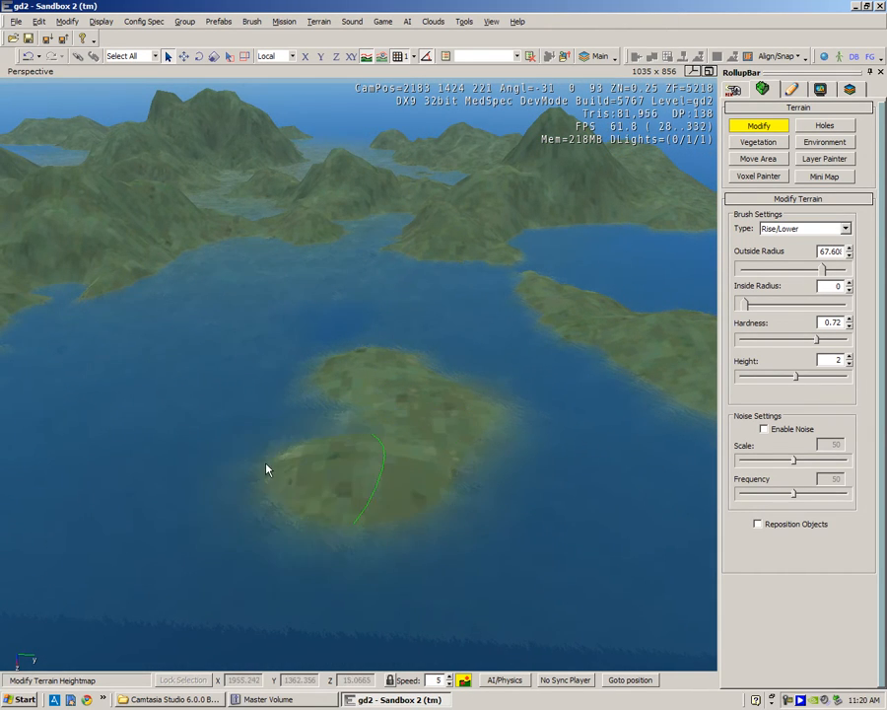
- Lower part of the hilly terrain on the neighbouring island with the Rise/Lower brush at height -2
{"action": "right_click_drag", "start_coordinate": [288, 452], "coordinate": [388, 571]}
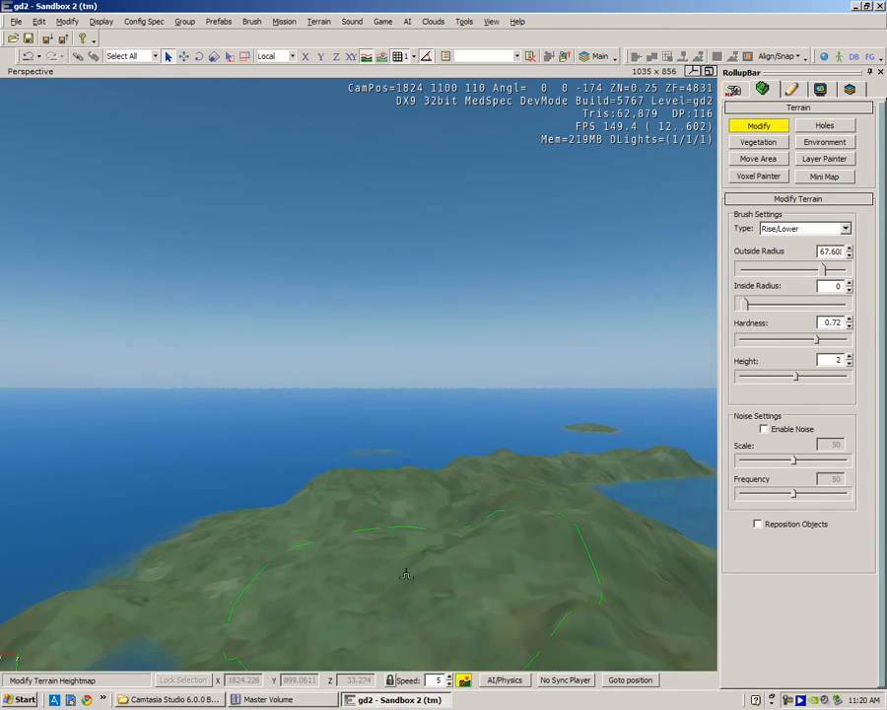
{"action": "scroll", "coordinate": [406, 575], "scroll_direction": "down", "scroll_amount": 3}
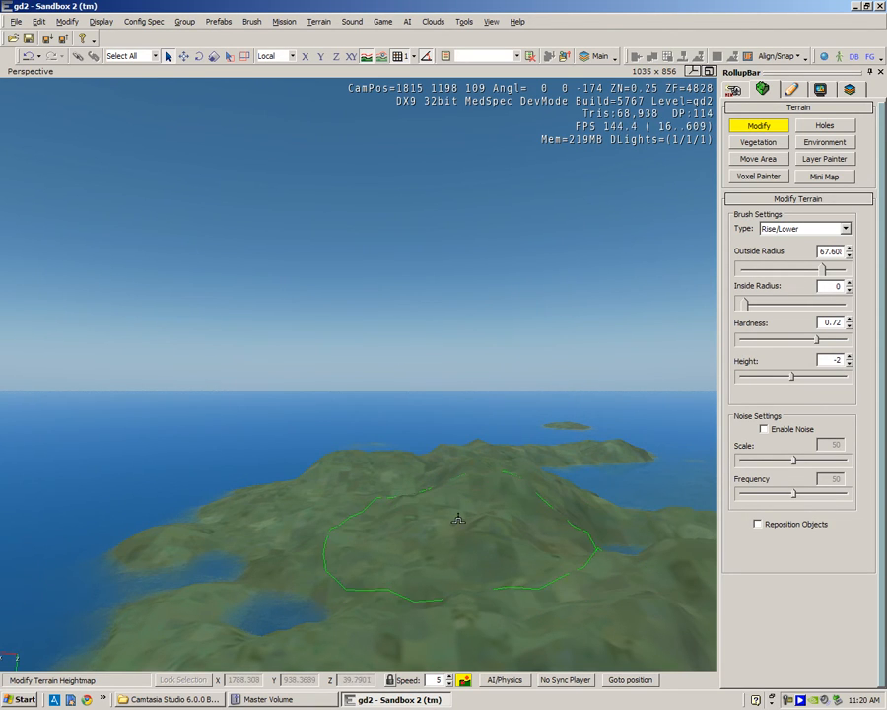
{"action": "right_click_drag", "start_coordinate": [473, 542], "coordinate": [447, 522]}
{"action": "key", "text": "w"}
{"action": "left_click", "coordinate": [446, 522]}
{"action": "key", "text": "s"}
{"action": "key", "text": "a"}
{"action": "key", "text": "w"}
{"action": "left_click_drag", "start_coordinate": [404, 547], "coordinate": [413, 550]}
{"action": "mouse_move", "coordinate": [413, 550]}
{"action": "right_mouse_down"}
{"action": "mouse_move", "coordinate": [476, 534]}
{"action": "mouse_move", "coordinate": [414, 552]}
{"action": "right_mouse_up"}
{"action": "key", "text": "w"}
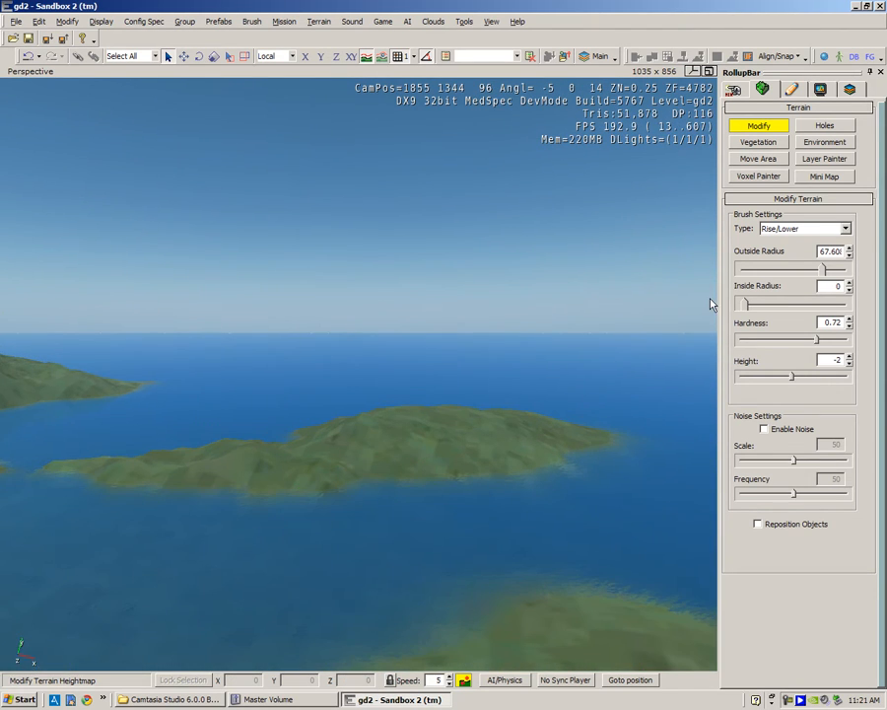
- Switch the terrain brush to Flatten and sample several flatten heights from the lower slope of the shoreline hill, ending at about 15.8
{"action": "left_click", "coordinate": [845, 229]}
{"action": "left_click", "coordinate": [815, 243]}
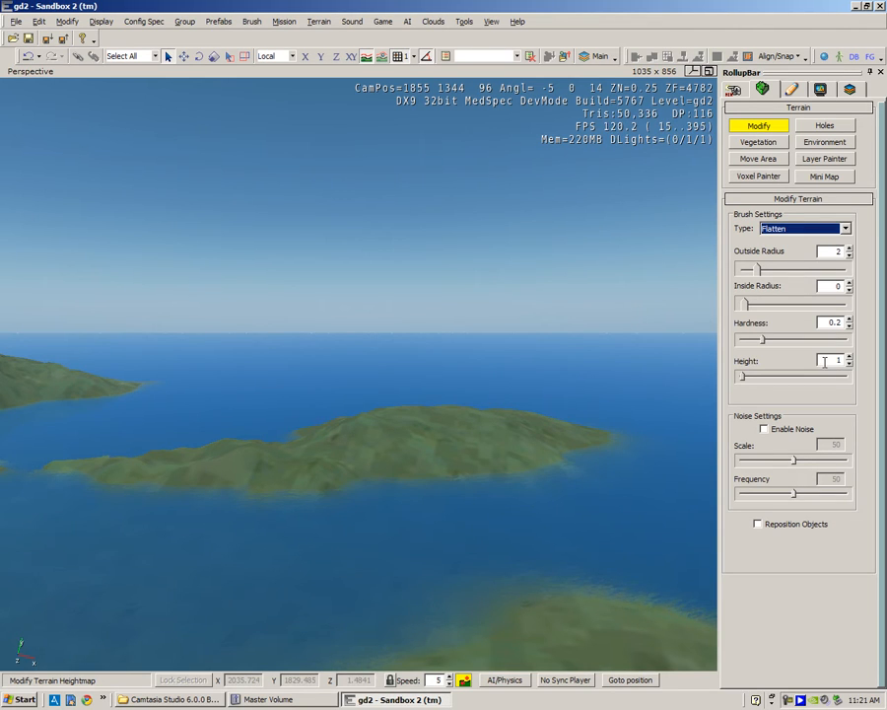
{"action": "right_click_drag", "start_coordinate": [506, 536], "coordinate": [496, 554]}
{"action": "key", "text": "w"}
{"action": "key", "text": "w"}
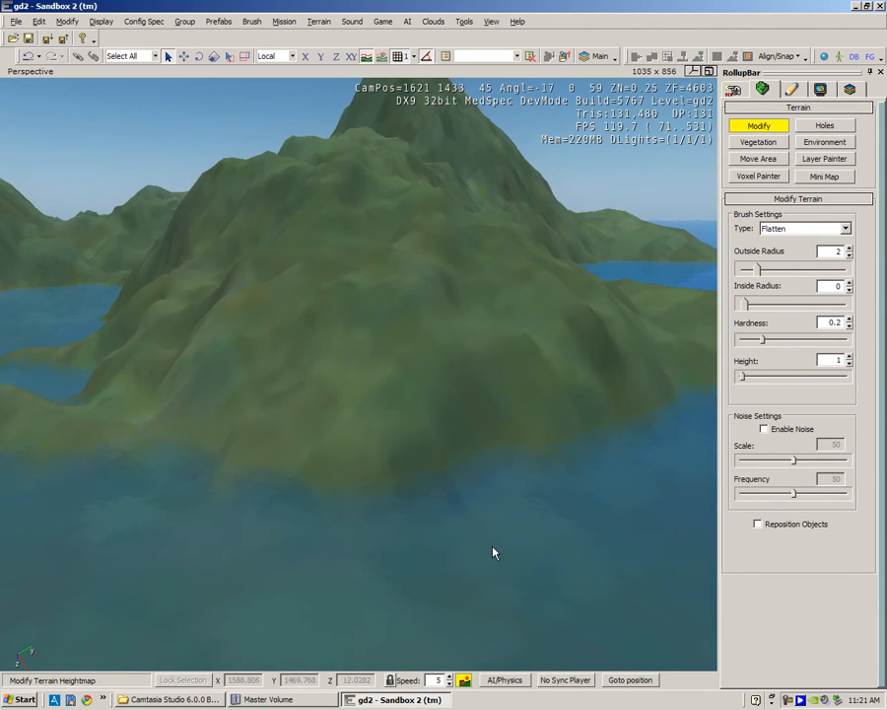
{"action": "left_click", "coordinate": [432, 426], "text": "ctrl"}
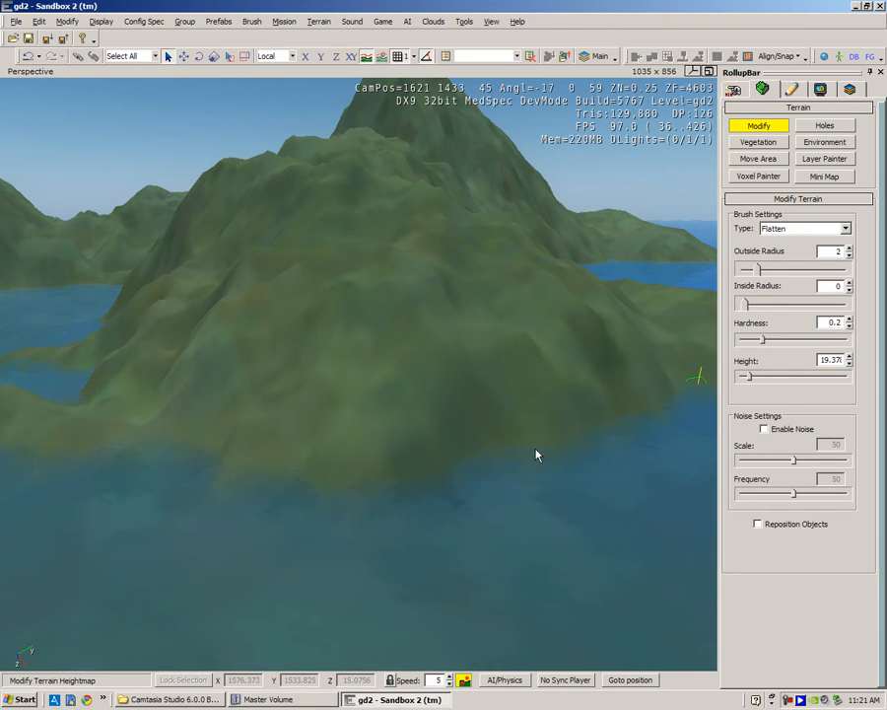
{"action": "left_click", "coordinate": [412, 437], "text": "ctrl"}
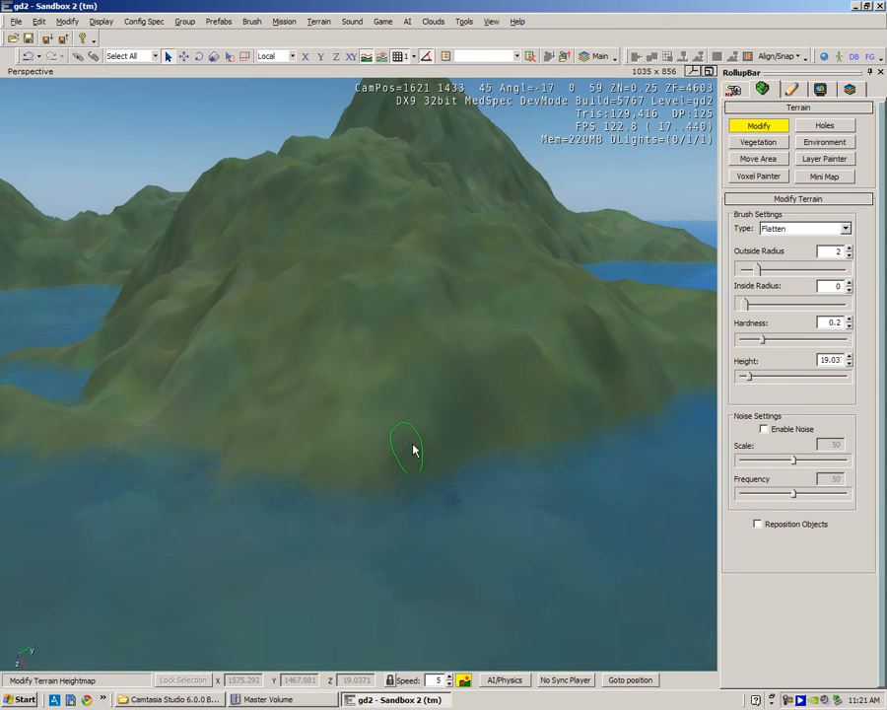
{"action": "left_click", "coordinate": [493, 446], "text": "ctrl"}
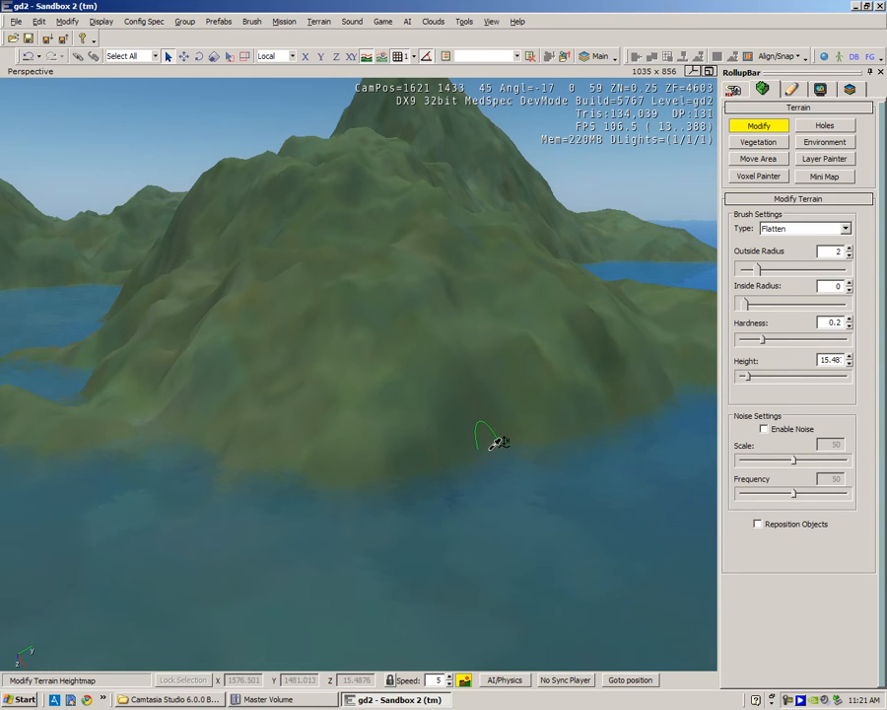
{"action": "left_click", "coordinate": [498, 442], "text": "ctrl"}
{"action": "mouse_move", "coordinate": [493, 451]}
{"action": "right_mouse_down"}
{"action": "mouse_move", "coordinate": [484, 457]}
{"action": "mouse_move", "coordinate": [501, 450]}
{"action": "mouse_move", "coordinate": [495, 458]}
{"action": "right_mouse_up"}
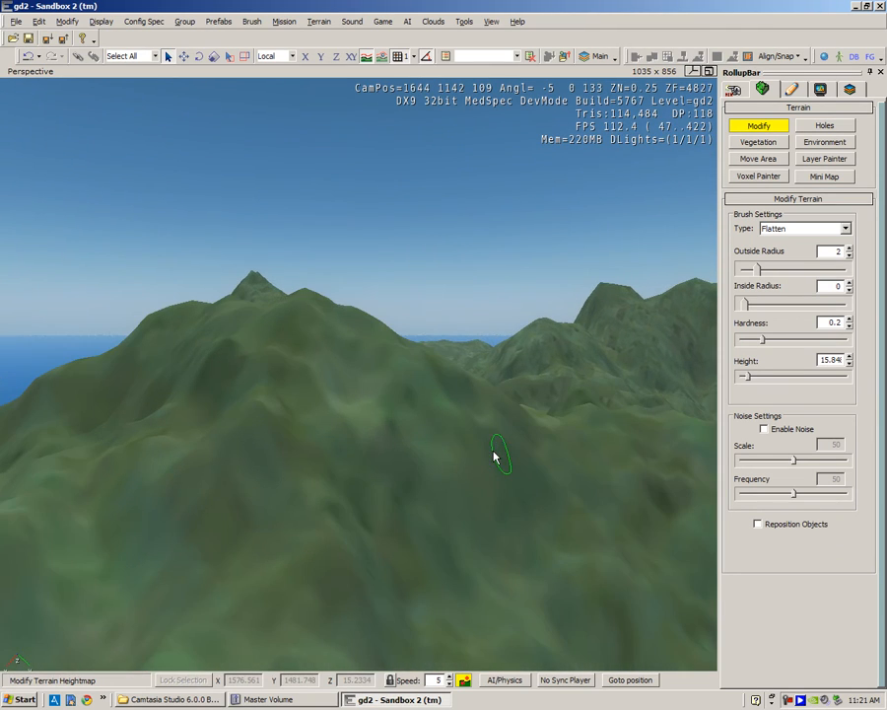
- Flatten the mountain slope to a sampled height of about 89.4 using an outside radius of about 34.67
{"action": "left_click", "coordinate": [391, 436], "text": "ctrl"}
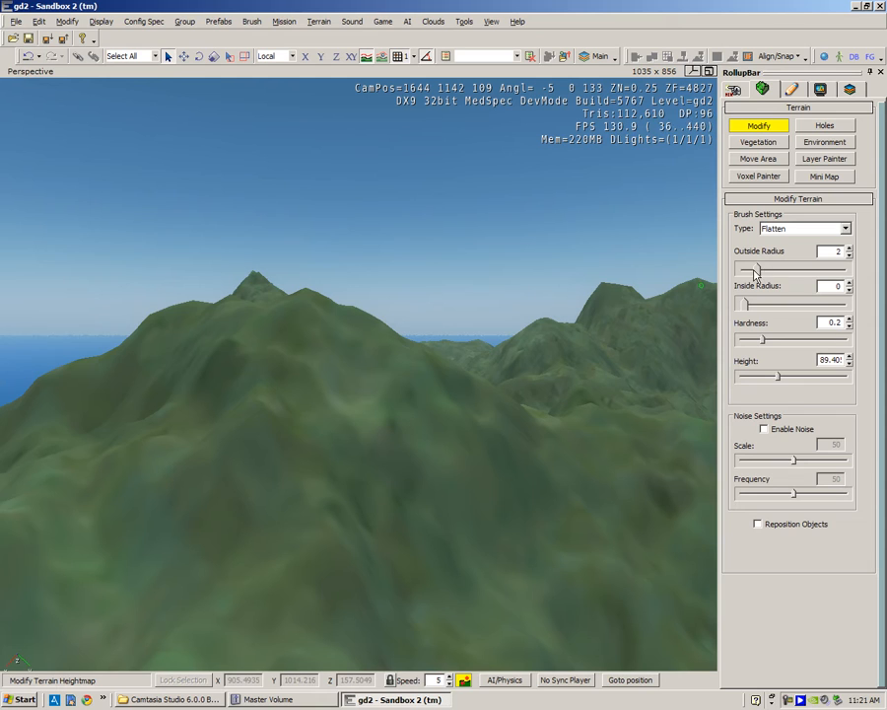
{"action": "left_click_drag", "start_coordinate": [757, 274], "coordinate": [812, 270]}
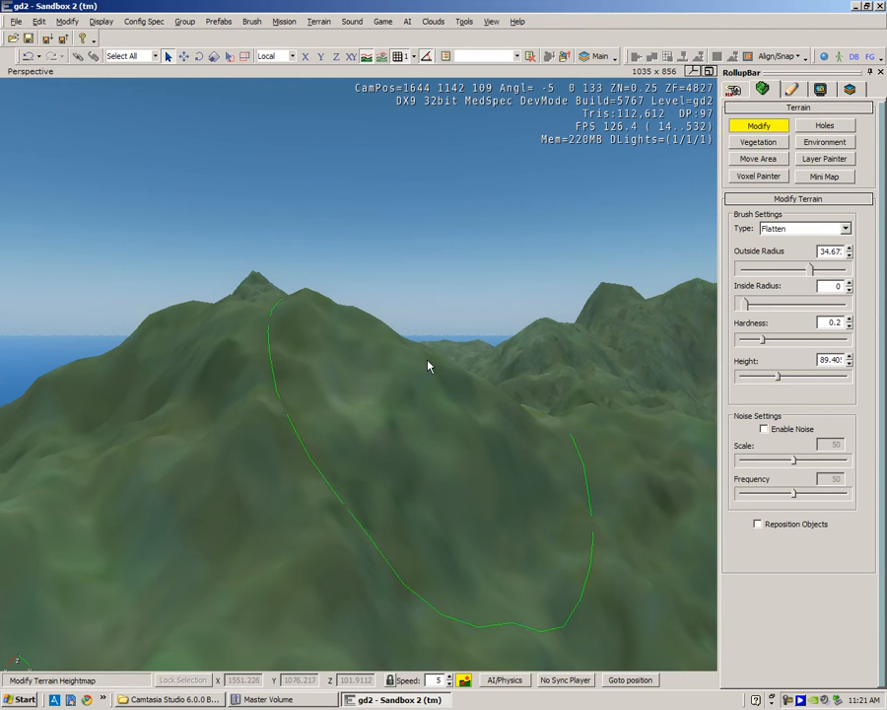
{"action": "right_click_drag", "start_coordinate": [380, 343], "coordinate": [378, 342]}
{"action": "scroll", "coordinate": [379, 342], "scroll_direction": "down", "scroll_amount": 5}
{"action": "left_click_drag", "start_coordinate": [367, 357], "coordinate": [347, 379]}
{"action": "scroll", "coordinate": [344, 377], "scroll_direction": "down", "scroll_amount": 3}
{"action": "mouse_move", "coordinate": [347, 379]}
{"action": "right_mouse_down"}
{"action": "mouse_move", "coordinate": [371, 359]}
{"action": "mouse_move", "coordinate": [529, 292]}
{"action": "mouse_move", "coordinate": [359, 347]}
{"action": "right_mouse_up"}
{"action": "scroll", "coordinate": [346, 377], "scroll_direction": "up", "scroll_amount": 5}
{"action": "scroll", "coordinate": [350, 375], "scroll_direction": "down", "scroll_amount": 1}
{"action": "scroll", "coordinate": [359, 348], "scroll_direction": "up", "scroll_amount": 3}
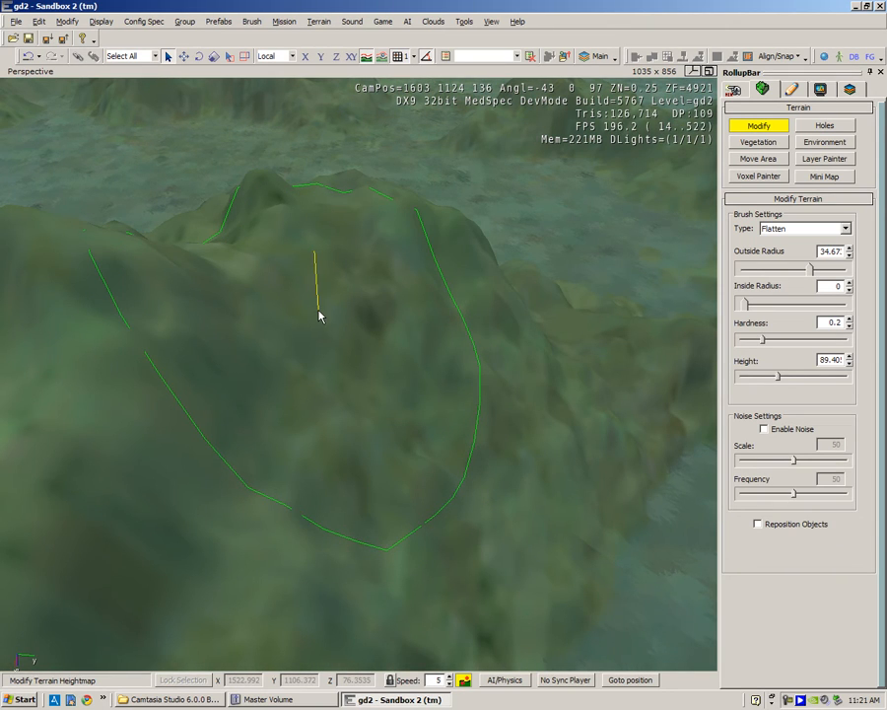
- Sample a flatten height of about 76.28 from the mountainside and flatten the surrounding terrain to it
{"action": "left_click", "coordinate": [328, 304], "text": "ctrl"}
{"action": "mouse_move", "coordinate": [328, 303]}
{"action": "left_mouse_down"}
{"action": "mouse_move", "coordinate": [306, 296]}
{"action": "mouse_move", "coordinate": [357, 276]}
{"action": "left_mouse_up"}
{"action": "mouse_move", "coordinate": [329, 283]}
{"action": "right_mouse_down"}
{"action": "mouse_move", "coordinate": [273, 289]}
{"action": "mouse_move", "coordinate": [340, 284]}
{"action": "mouse_move", "coordinate": [328, 282]}
{"action": "mouse_move", "coordinate": [319, 289]}
{"action": "mouse_move", "coordinate": [347, 293]}
{"action": "right_mouse_up"}
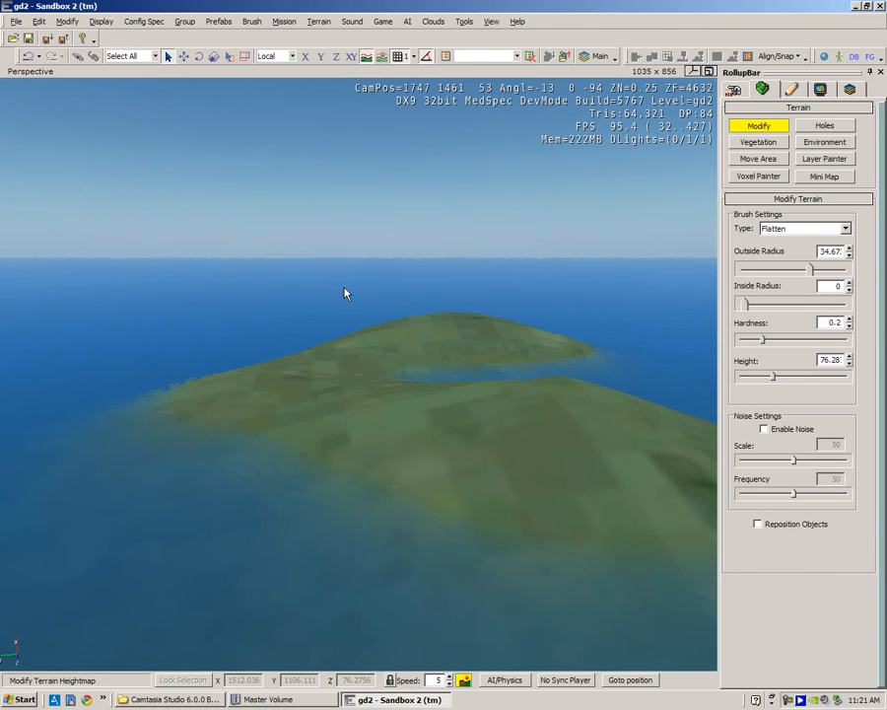
- Sample a flatten height of about 21.05 from the new island and set the brush's outside radius to about 11.22
{"action": "left_click", "coordinate": [506, 450], "text": "ctrl"}
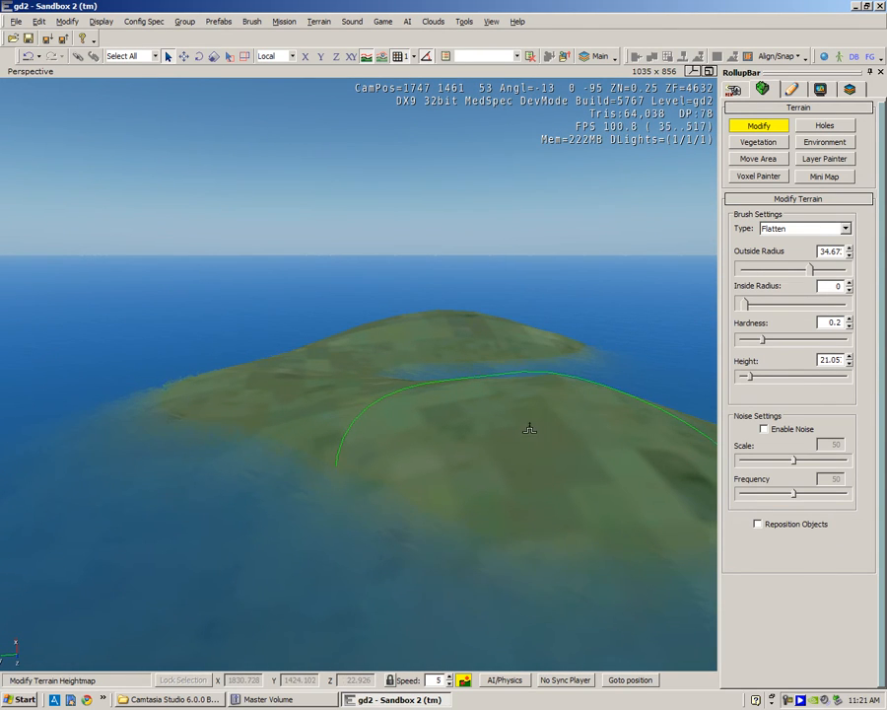
{"action": "left_click_drag", "start_coordinate": [811, 267], "coordinate": [791, 271]}
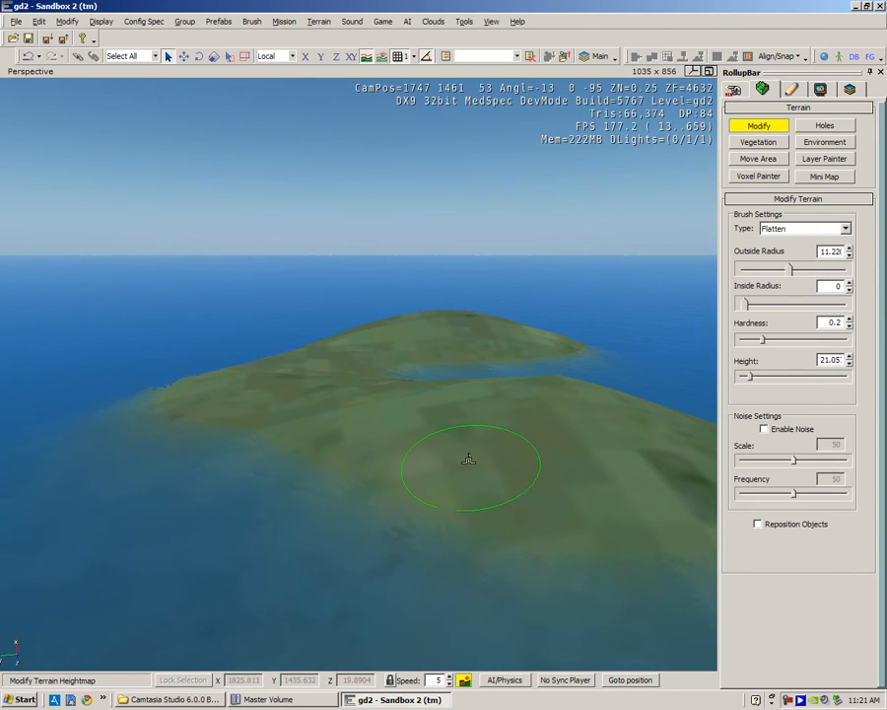
{"action": "key", "text": "w"}
{"action": "right_click_drag", "start_coordinate": [467, 457], "coordinate": [468, 458]}
{"action": "key", "text": "s"}
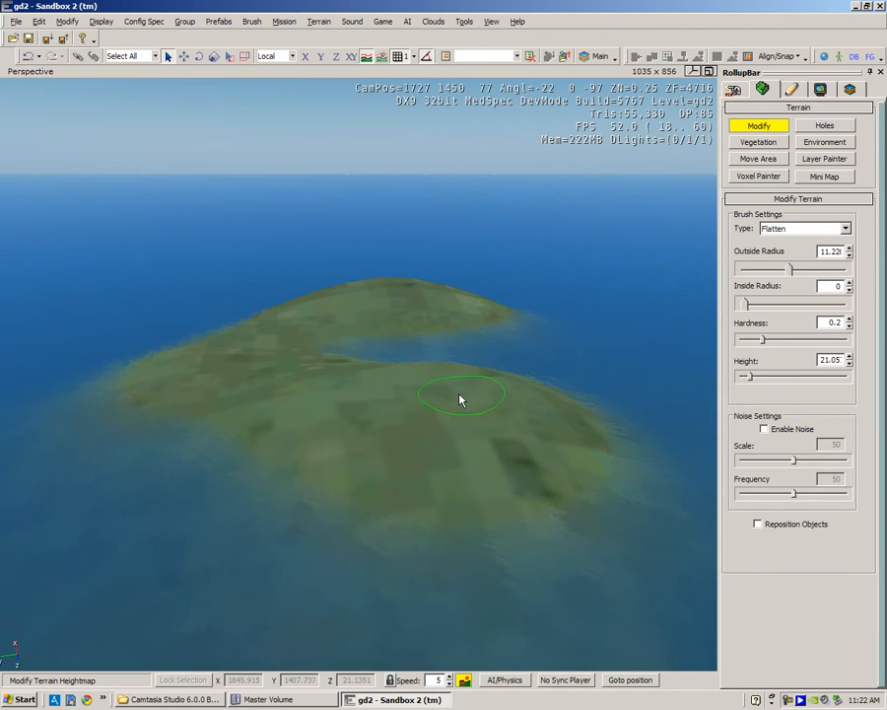
- Save the level, export it to the engine and dismiss the errors report
{"action": "mouse_move", "coordinate": [428, 422]}
{"action": "right_mouse_down"}
{"action": "mouse_move", "coordinate": [431, 434]}
{"action": "mouse_move", "coordinate": [468, 439]}
{"action": "mouse_move", "coordinate": [431, 436]}
{"action": "right_mouse_up"}
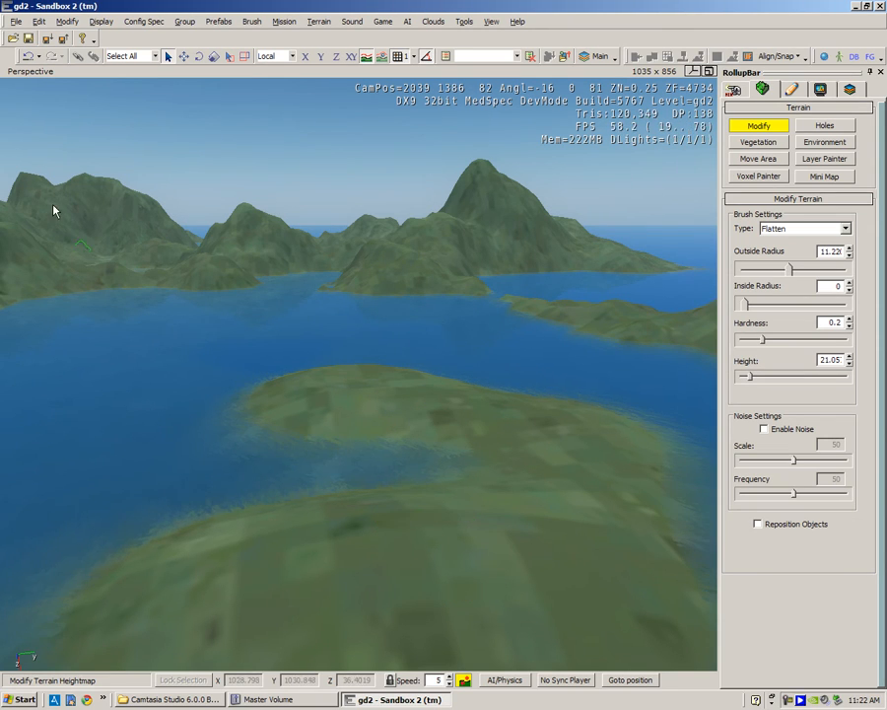
{"action": "left_click", "coordinate": [28, 38]}
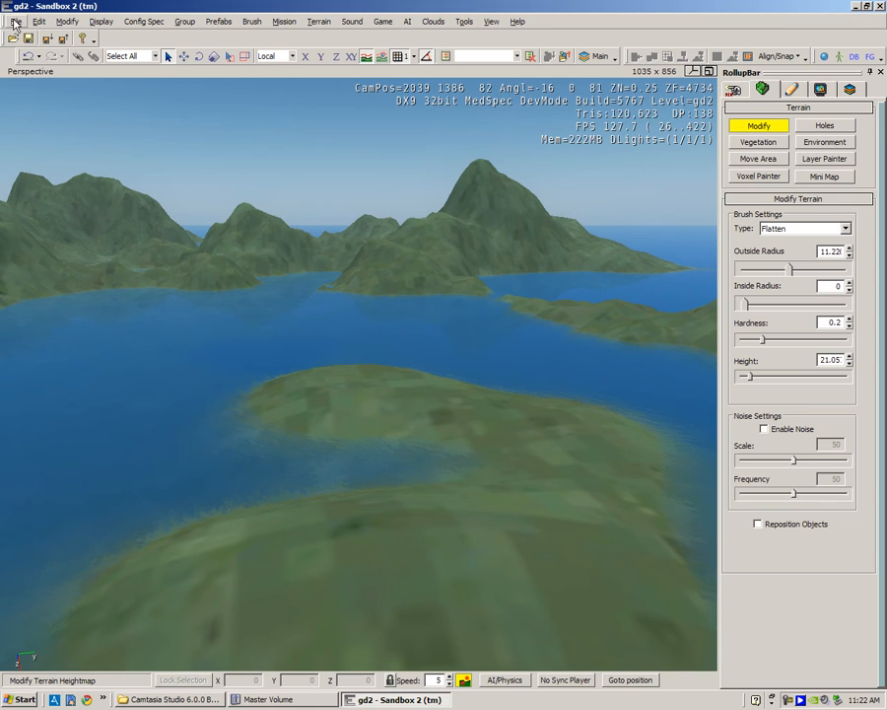
{"action": "left_click", "coordinate": [15, 21]}
{"action": "left_click", "coordinate": [69, 168]}
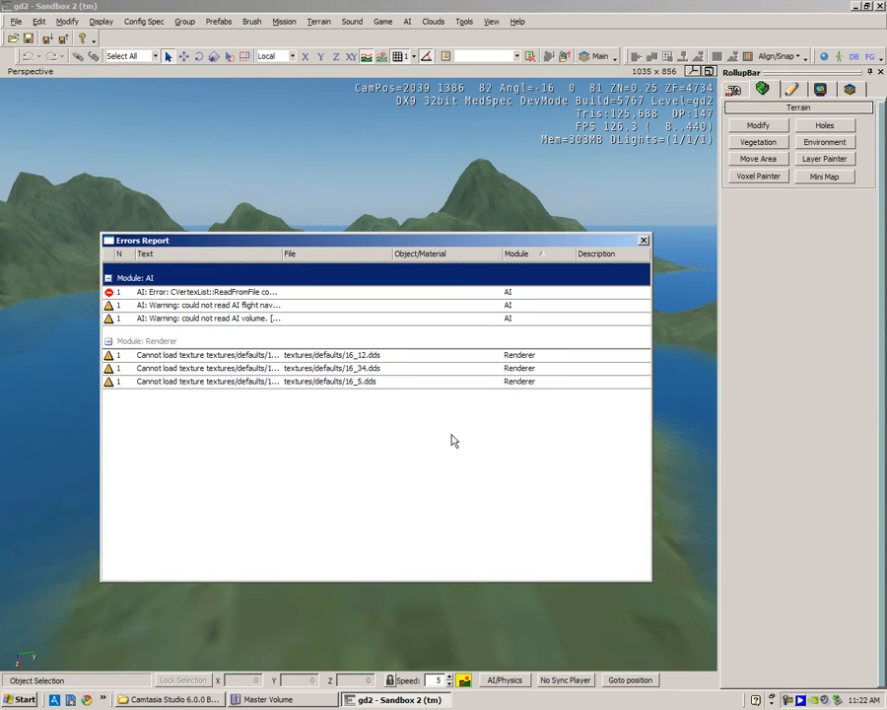
{"action": "left_click", "coordinate": [644, 242]}
- Position the camera low over the new island and enter game mode there
{"action": "key", "text": "s"}
{"action": "right_click_drag", "start_coordinate": [508, 410], "coordinate": [498, 421]}
{"action": "key", "text": "w"}
{"action": "key", "text": "w"}
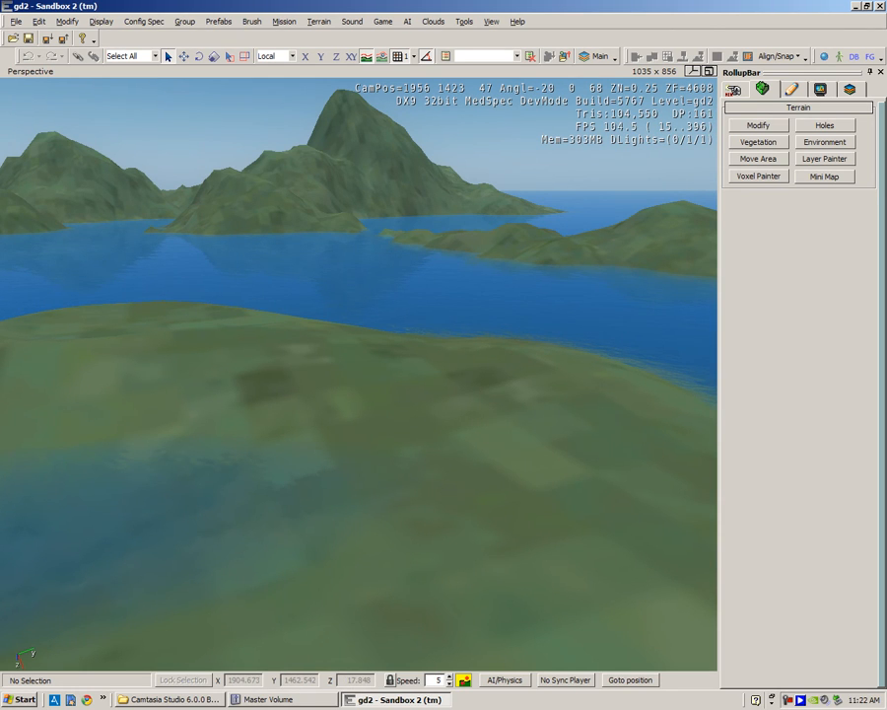
{"action": "key", "text": "ctrl+g"}
{"action": "key", "text": "Escape"}
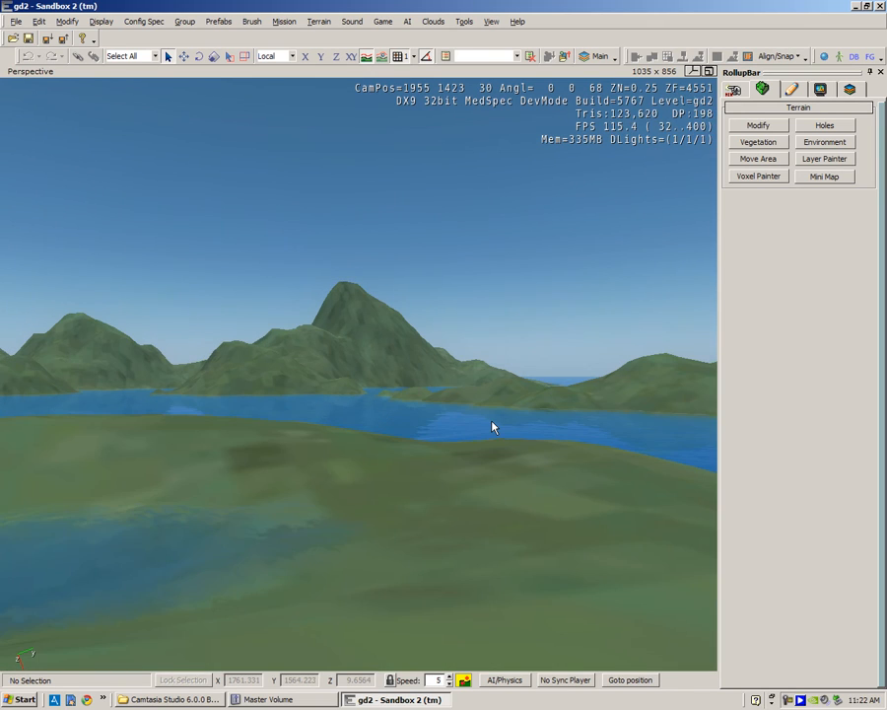
{"action": "key", "text": "ctrl+g"}
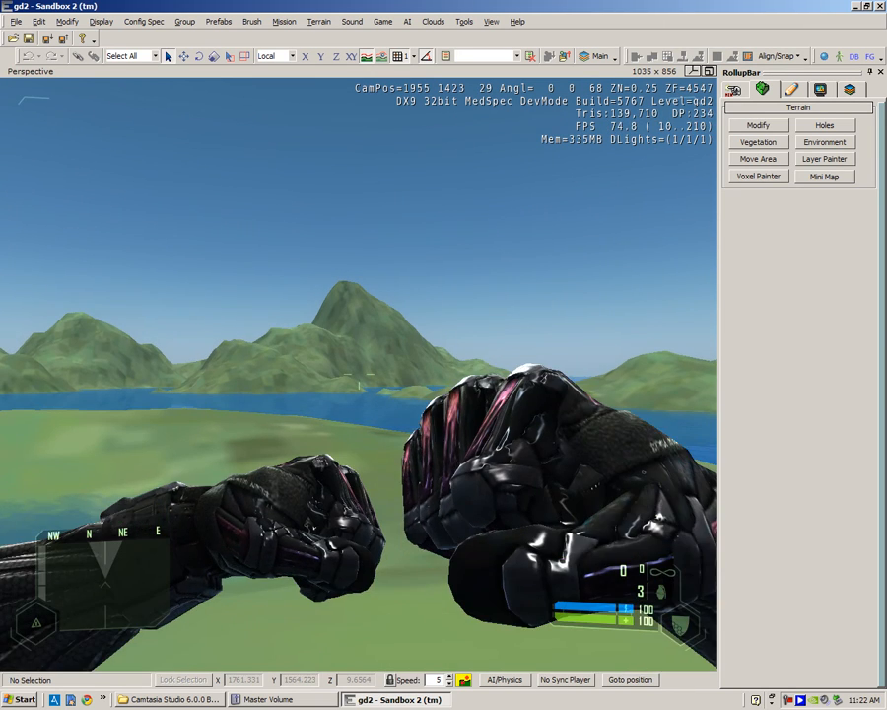
- Run the character across the new island to inspect the terrain in game, toggling between first-person and third-person view
{"action": "key", "text": "w"}
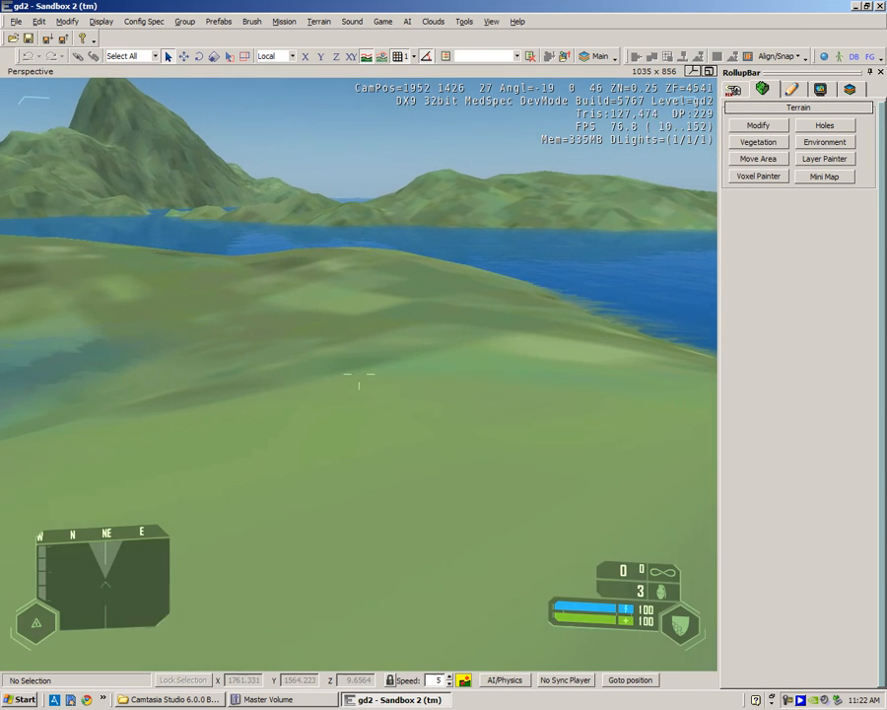
{"action": "key", "text": "F1"}
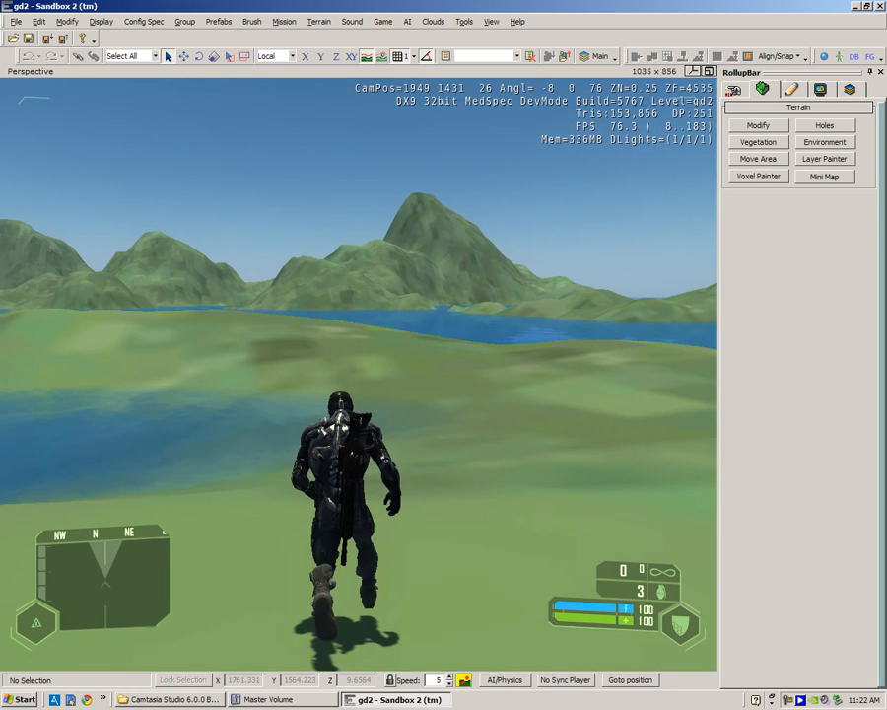
{"action": "key", "text": "w"}
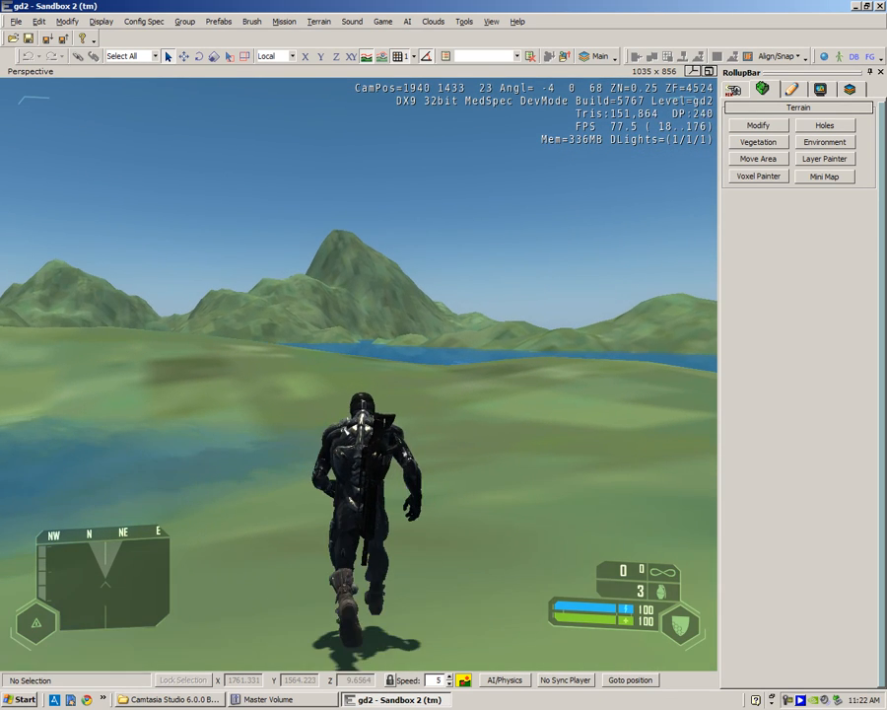
{"action": "key", "text": "w"}
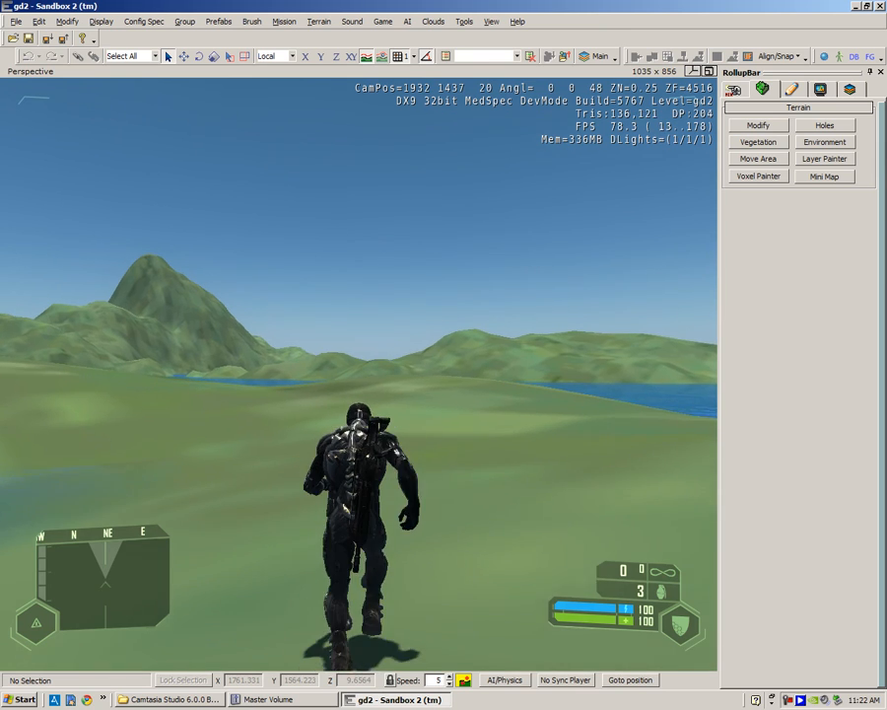
{"action": "key", "text": "w"}
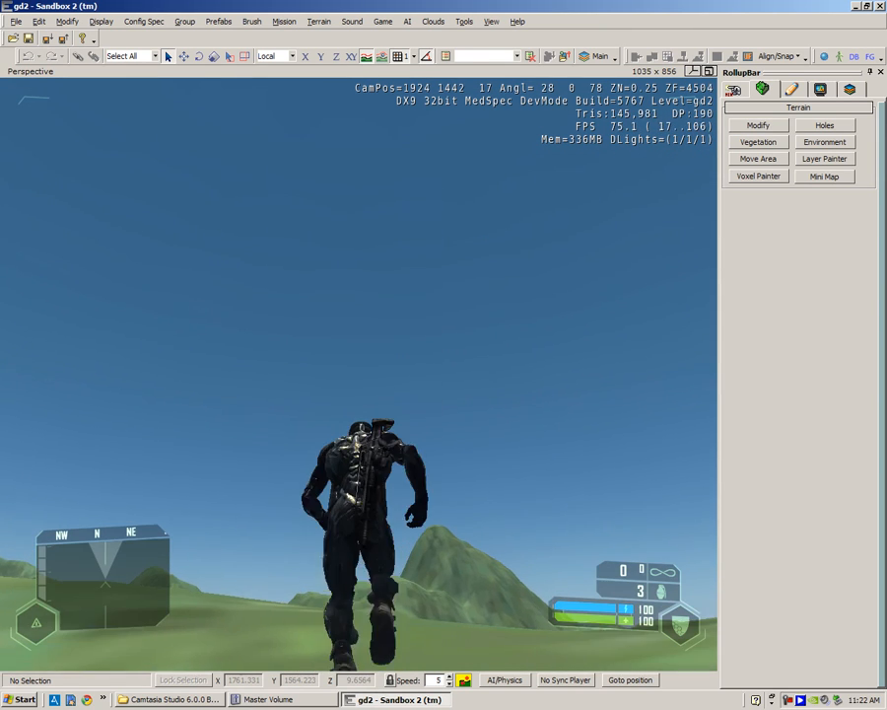
{"action": "key", "text": "w"}
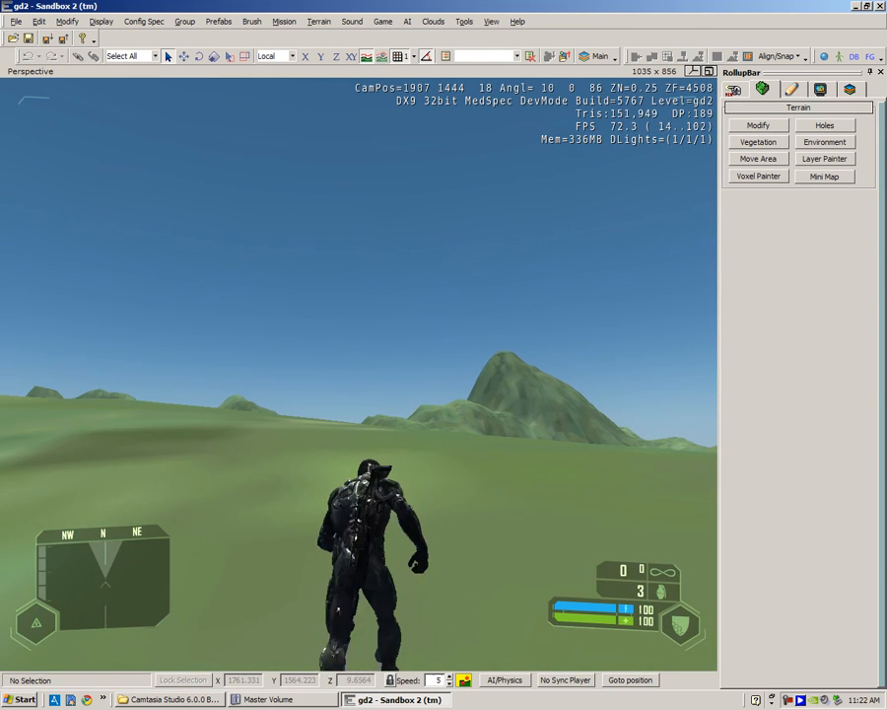
{"action": "key", "text": "w"}
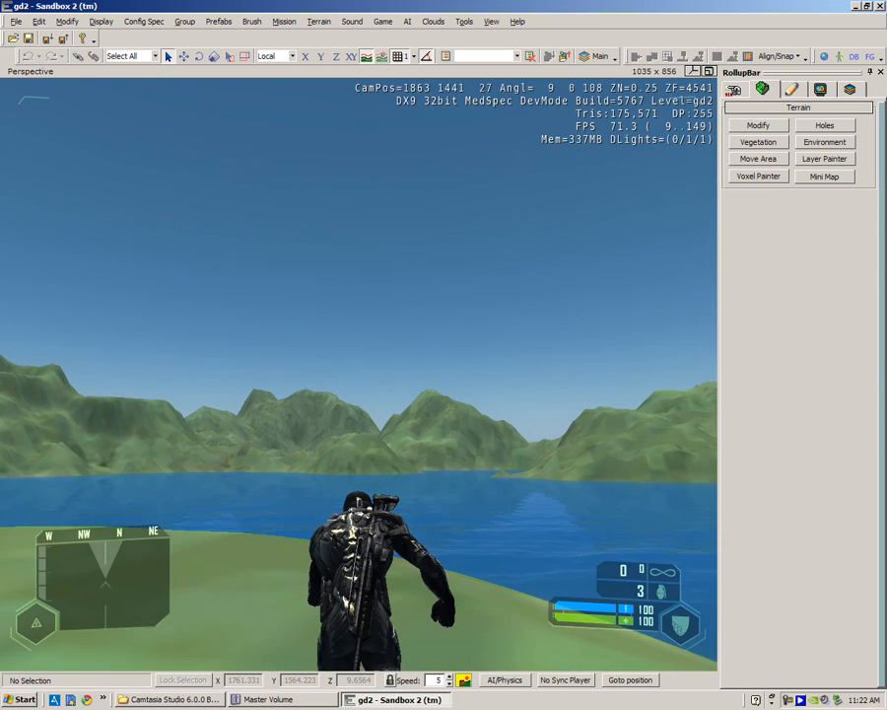
{"action": "key", "text": "w"}
{"action": "key", "text": "w"}
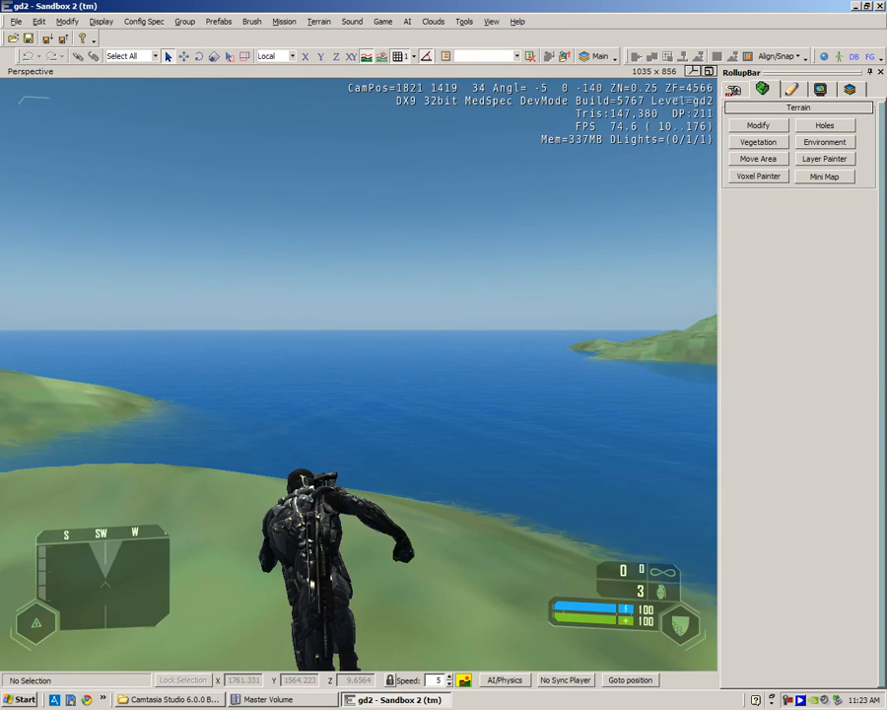
{"action": "key", "text": "F1"}
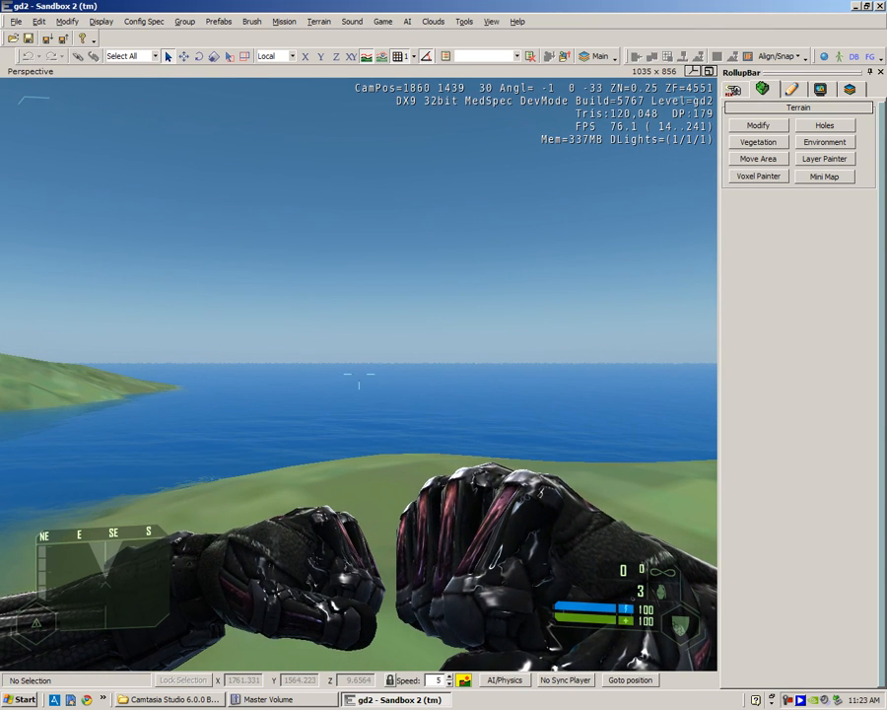
{"action": "key", "text": "F1"}
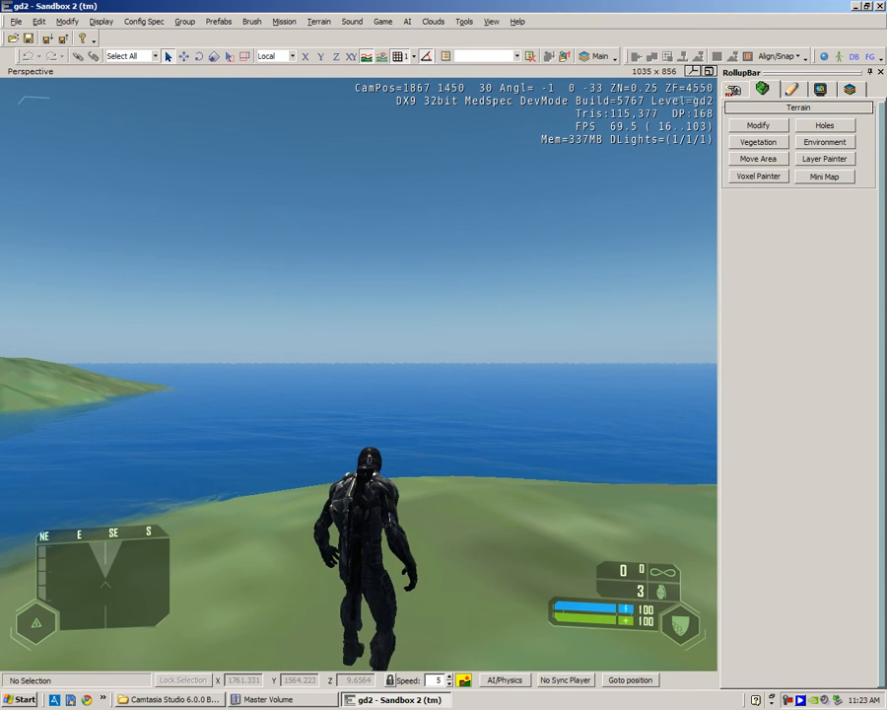